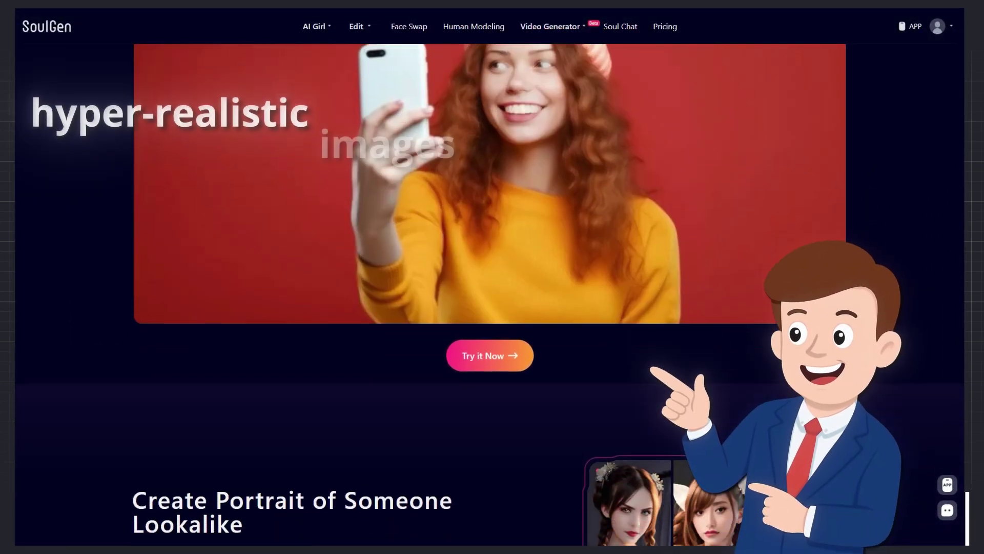
Scroll down the SoulGen homepage to browse its lookalike portrait and AI video generator features
scroll(492, 297, "down", 5)
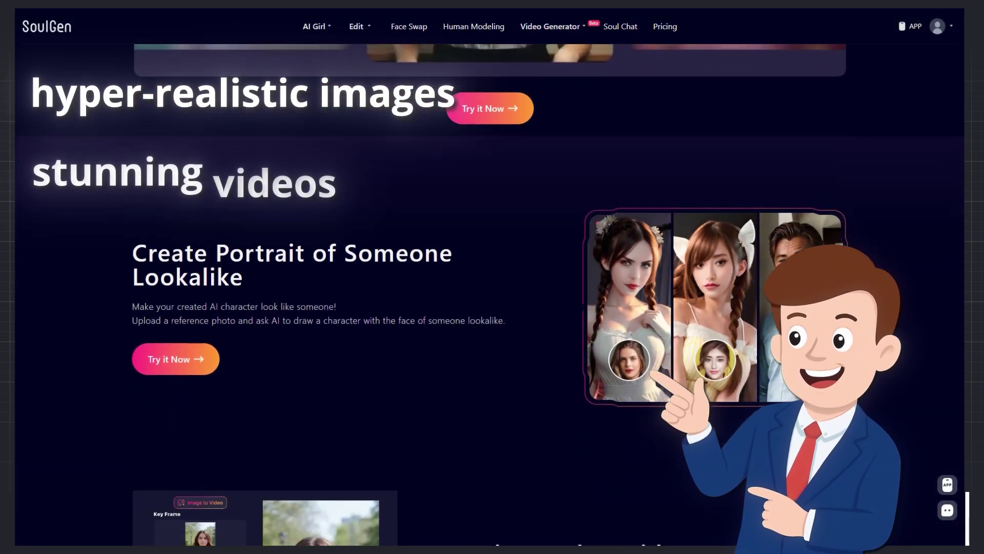
scroll(492, 298, "down", 5)
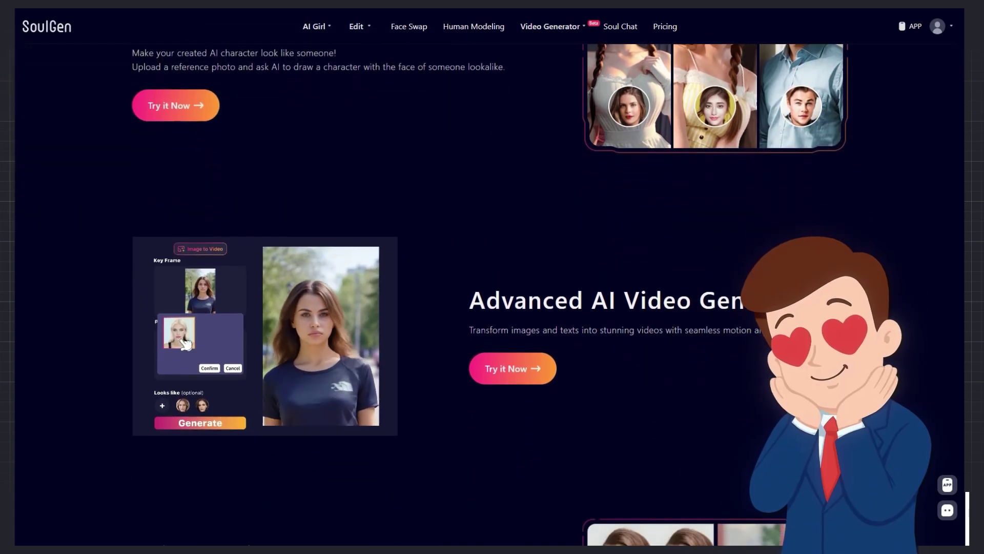
scroll(492, 297, "down", 5)
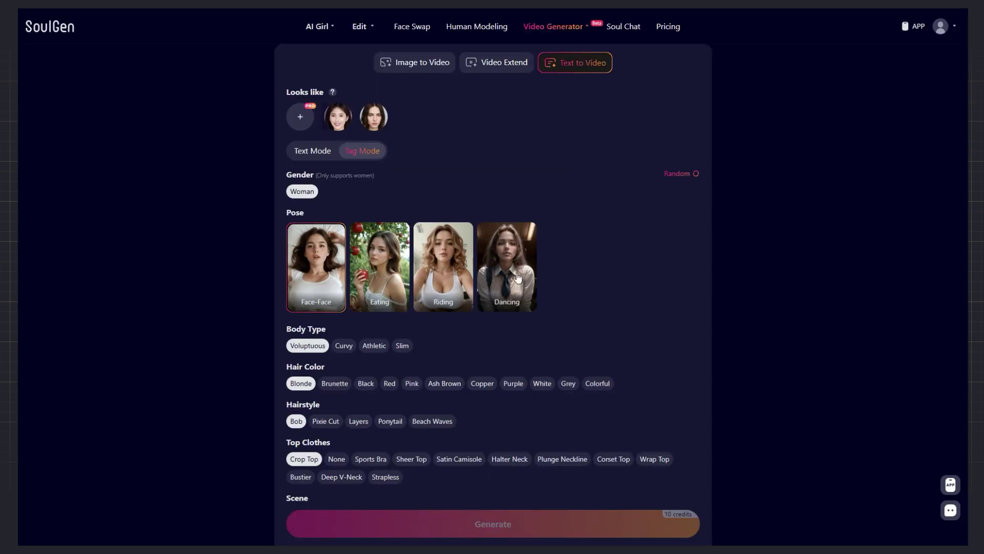
Paste an Edit Image prompt that removes the logo from the chest
scroll(294, 350, "down", 1)
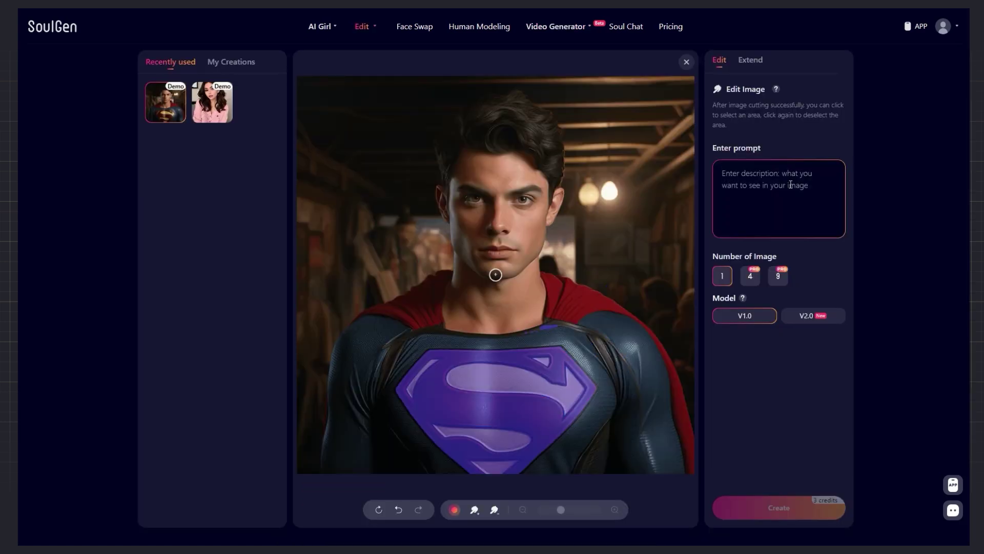
type("erase the logo on his chest")
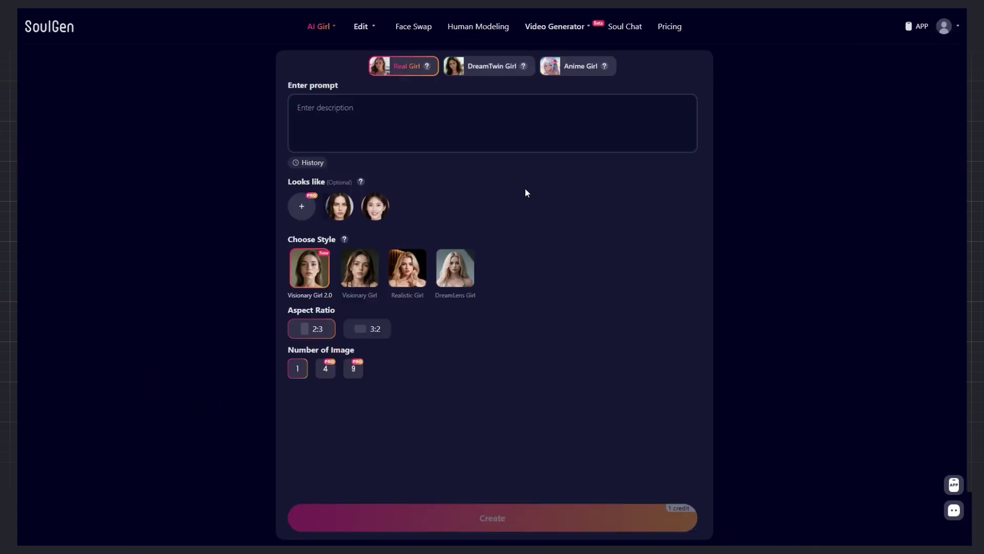
Enter the prompt 'a smiling woman' and pick a Looks like reference face
left_click(403, 105)
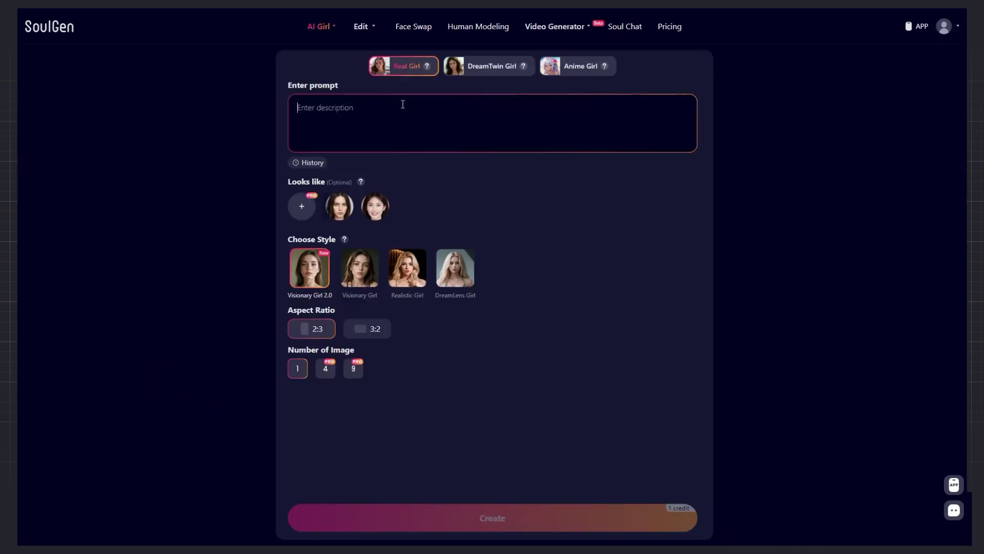
type("a smiling woman")
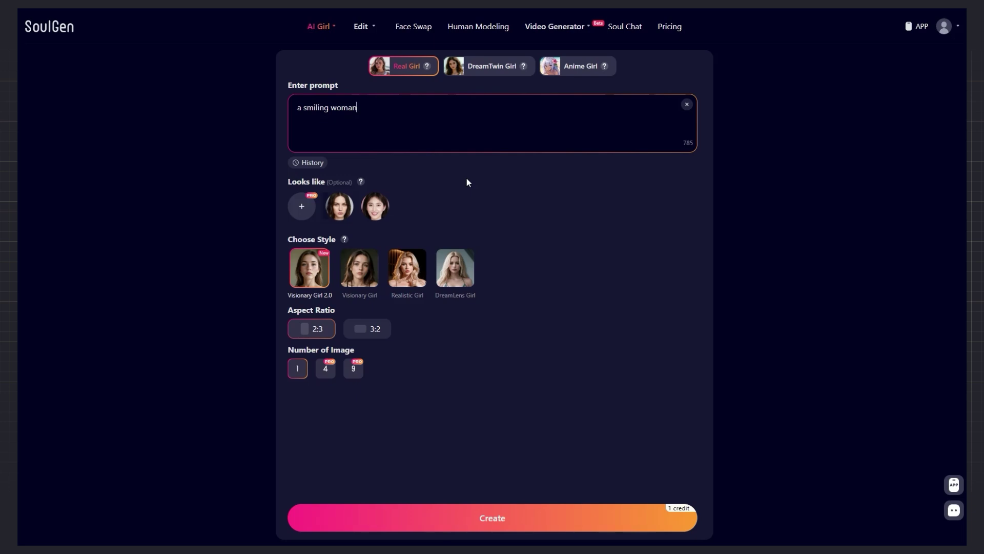
mouse_move(368, 213)
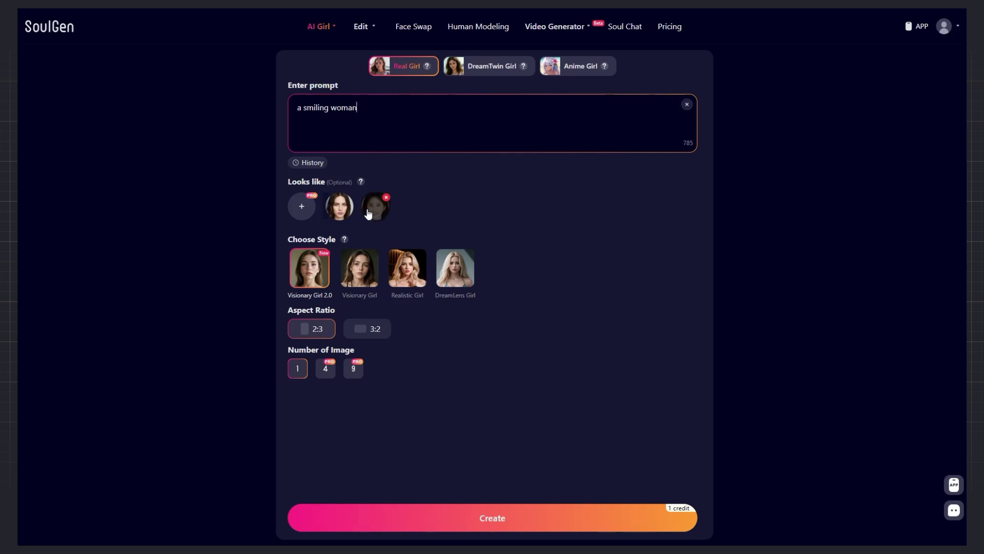
left_click(376, 213)
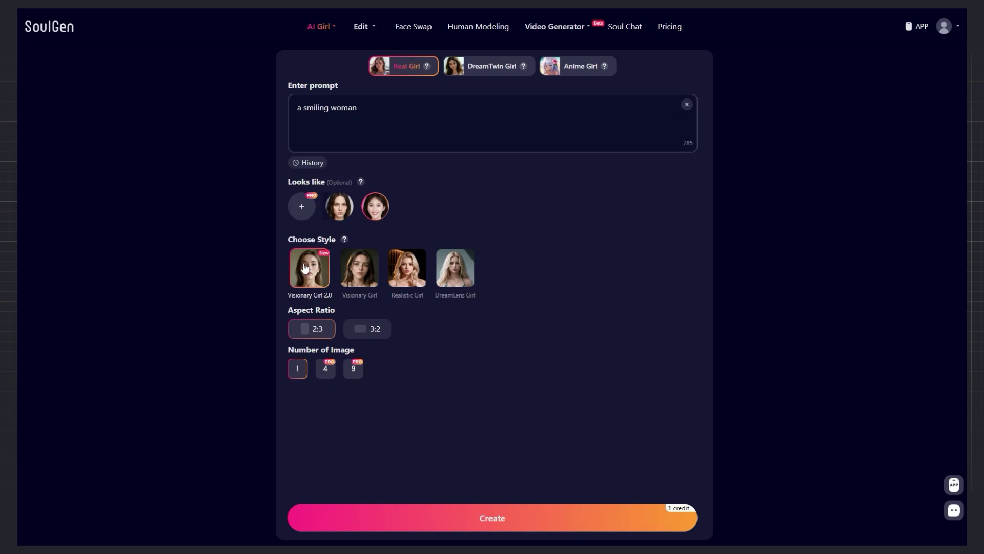
Generate four Visionary Girl 2.0 portraits at a 3:2 aspect ratio
left_click(352, 331)
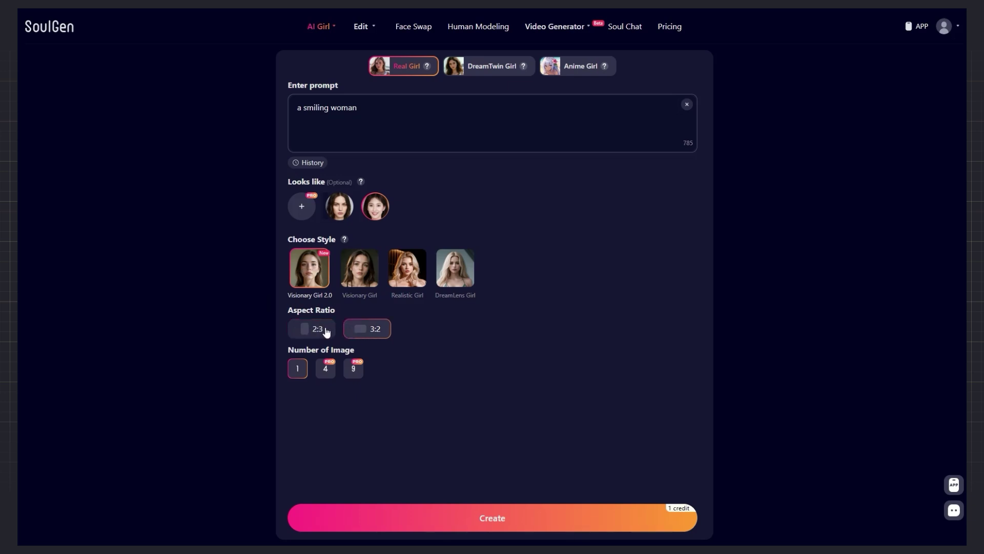
left_click(327, 330)
left_click(367, 332)
left_click(325, 368)
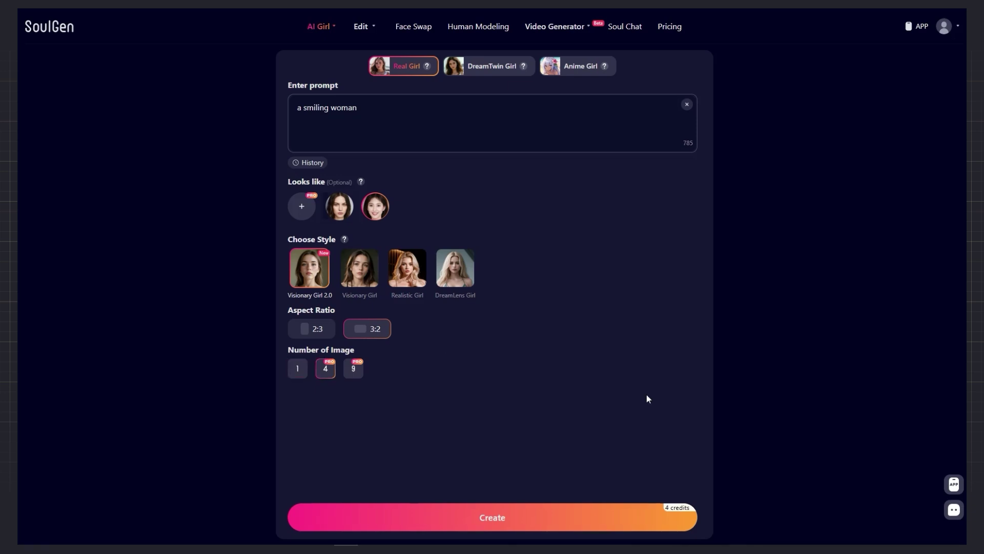
left_click(464, 517)
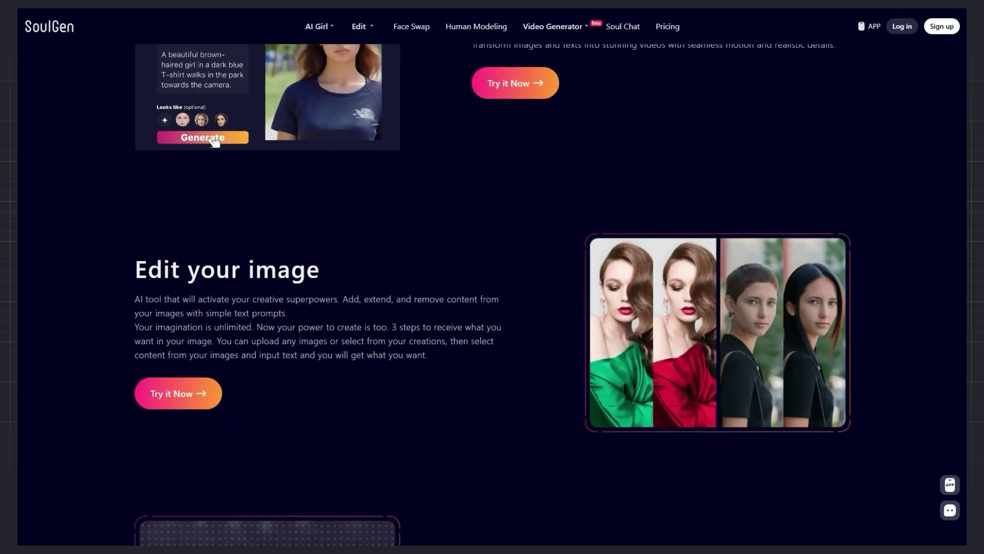
scroll(492, 295, "down", 3)
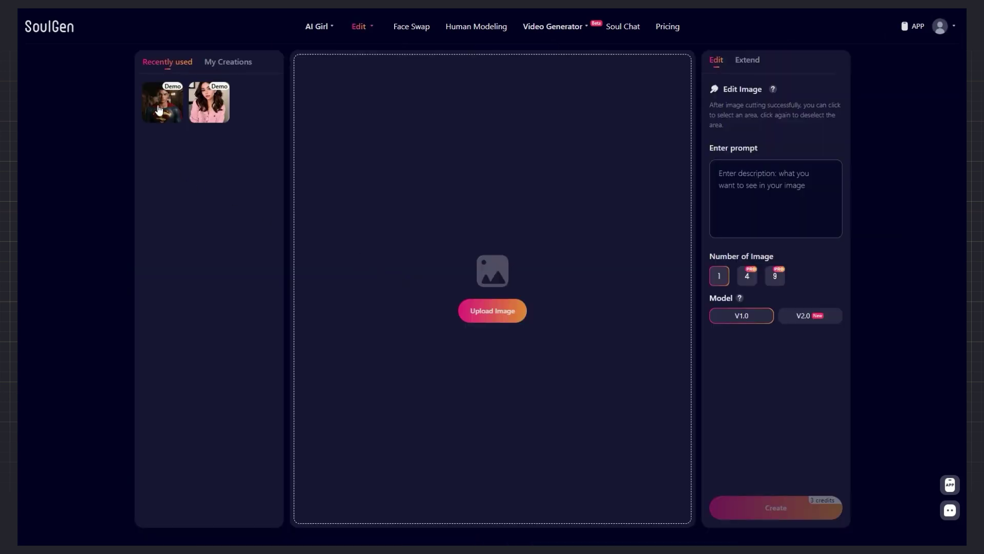
Edit the Superman demo with 'erase the logo on his chest', generating four images
left_click(159, 109)
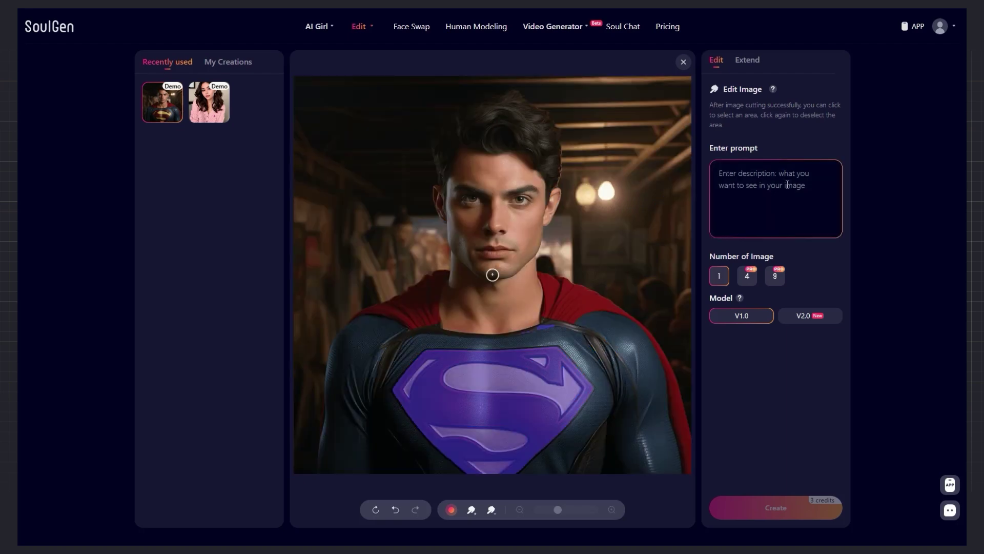
type("erase the logo on his chest")
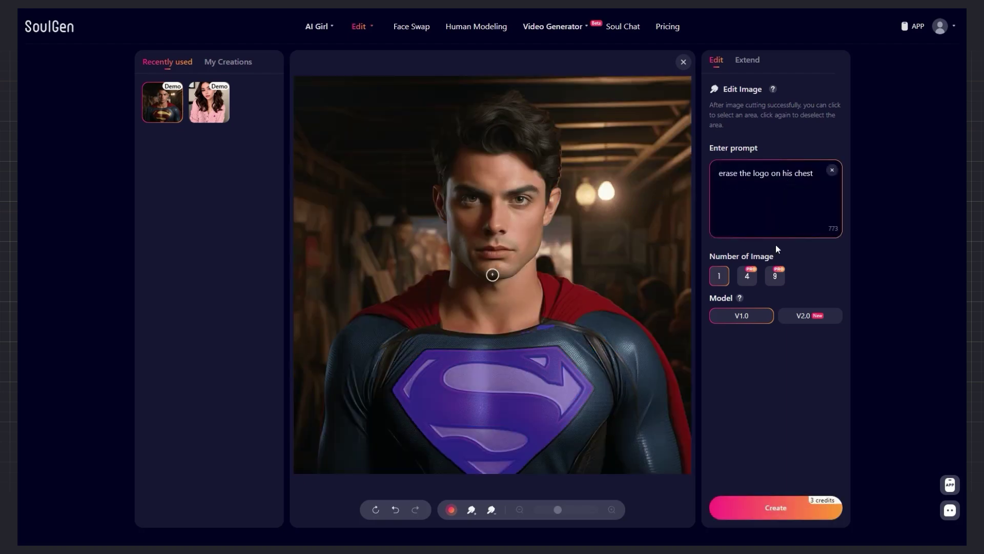
left_click(747, 277)
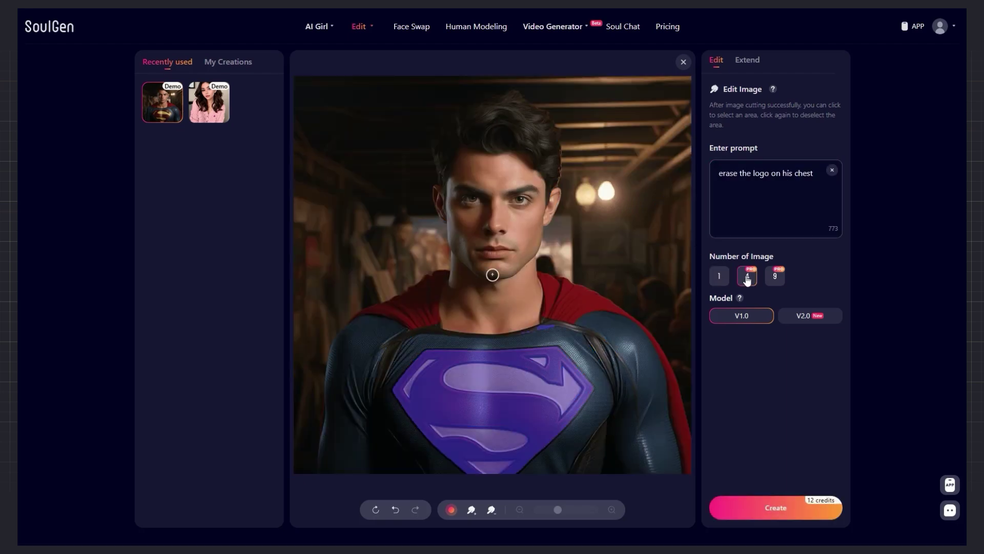
left_click(748, 279)
left_click(779, 507)
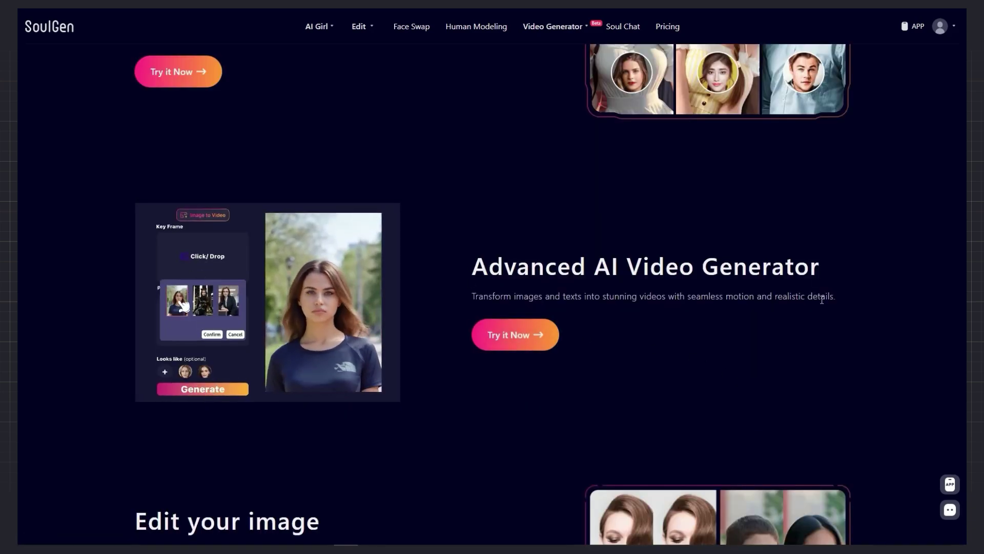
Load the smiling woman demo in the image extender and enlarge the frame to 2048×2048
scroll(589, 324, "down", 5)
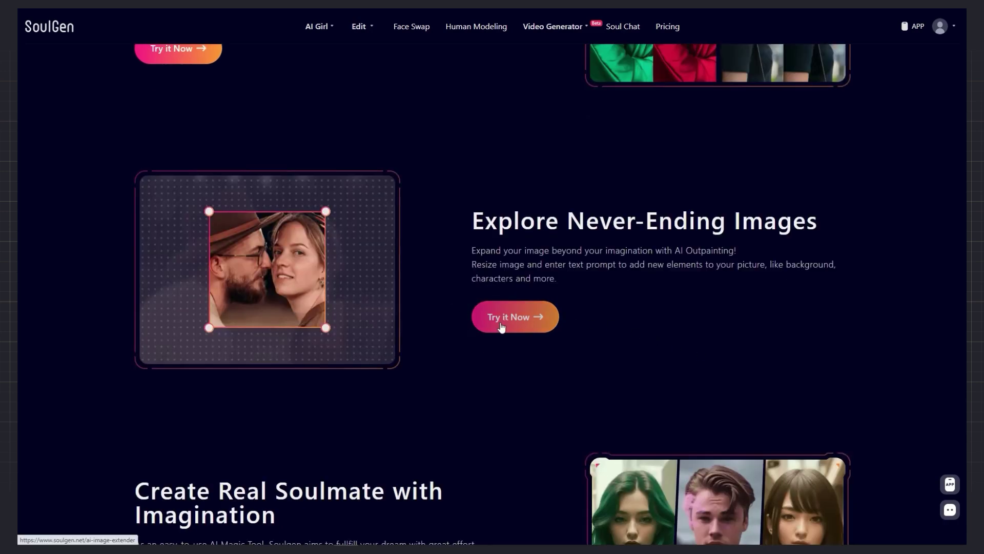
left_click(501, 326)
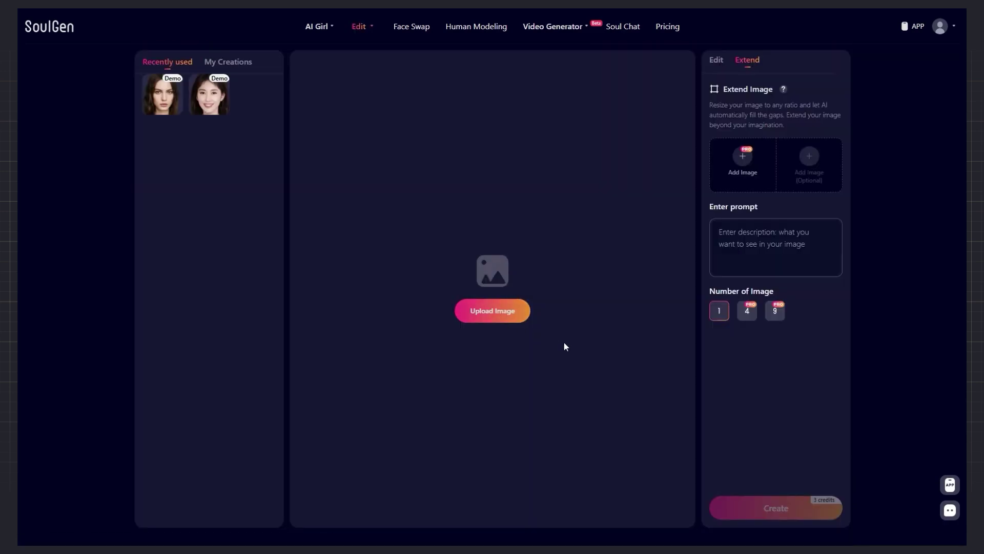
left_click(224, 91)
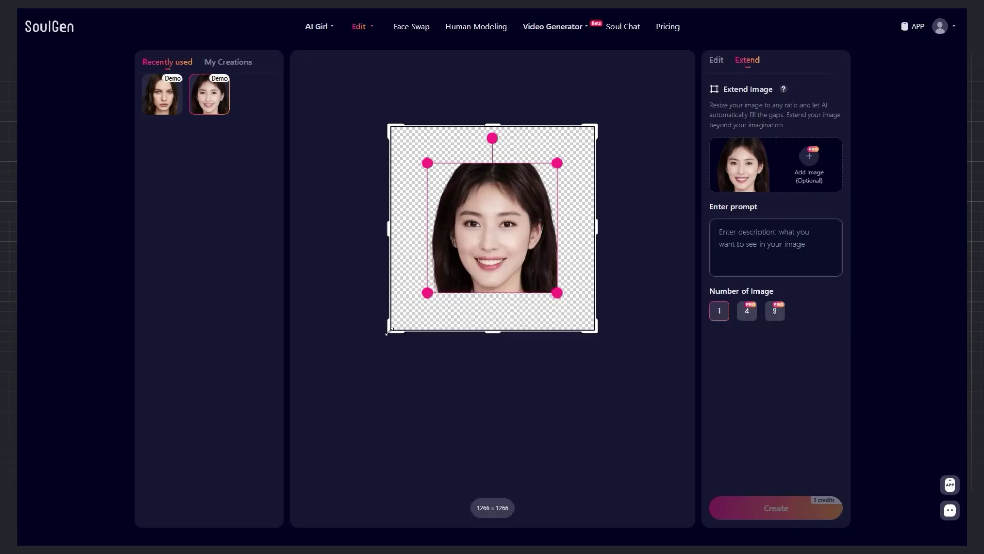
left_click_drag(388, 333, 329, 405)
left_click_drag(596, 122, 661, 60)
Generate four extended images with the prompt 'a woman in a park', then go to Face Swap
left_click(774, 225)
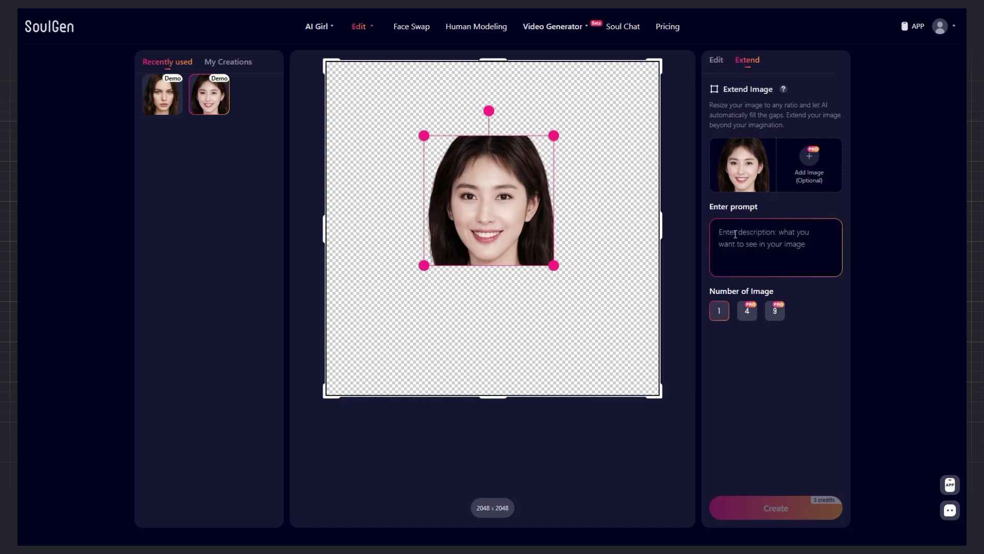
type("a woman in a park")
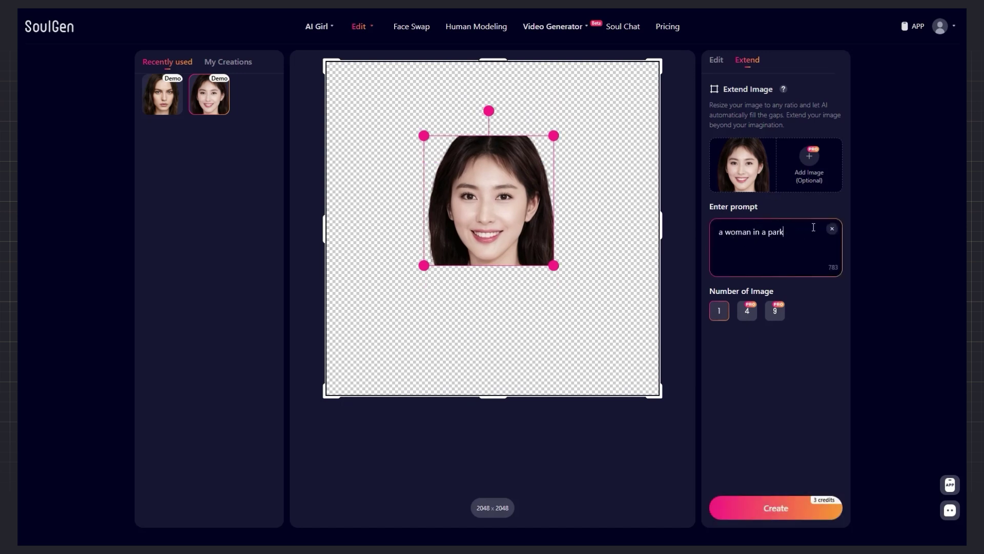
left_click(747, 310)
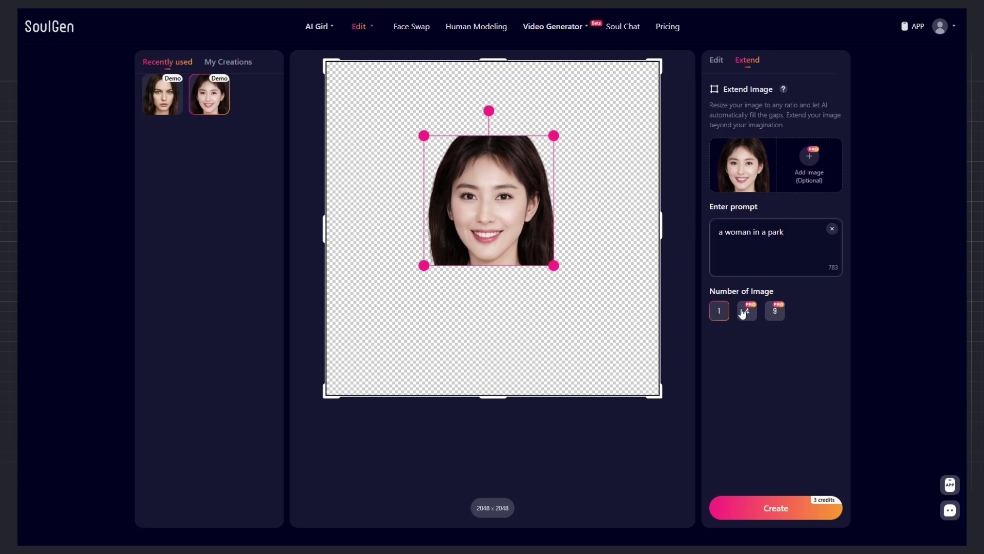
left_click(773, 508)
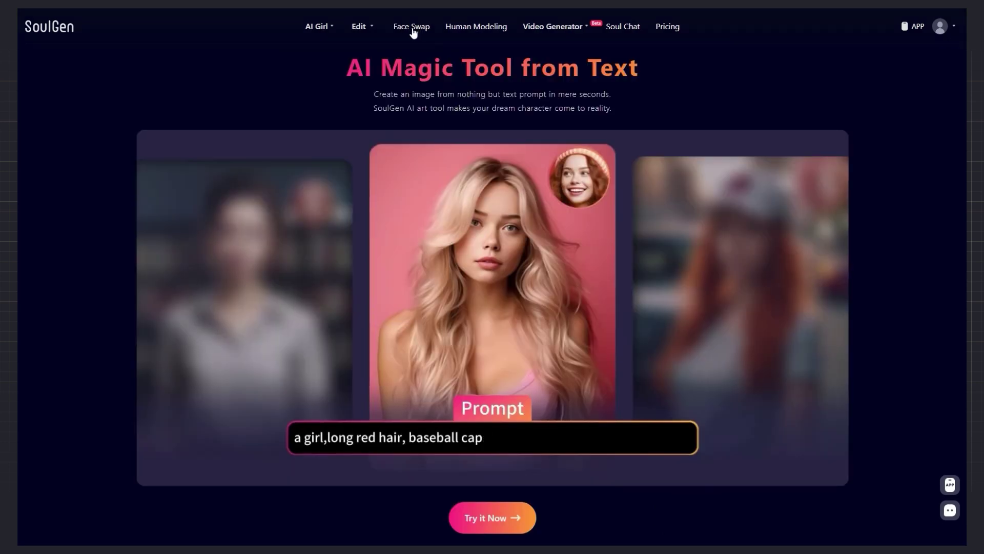
left_click(412, 28)
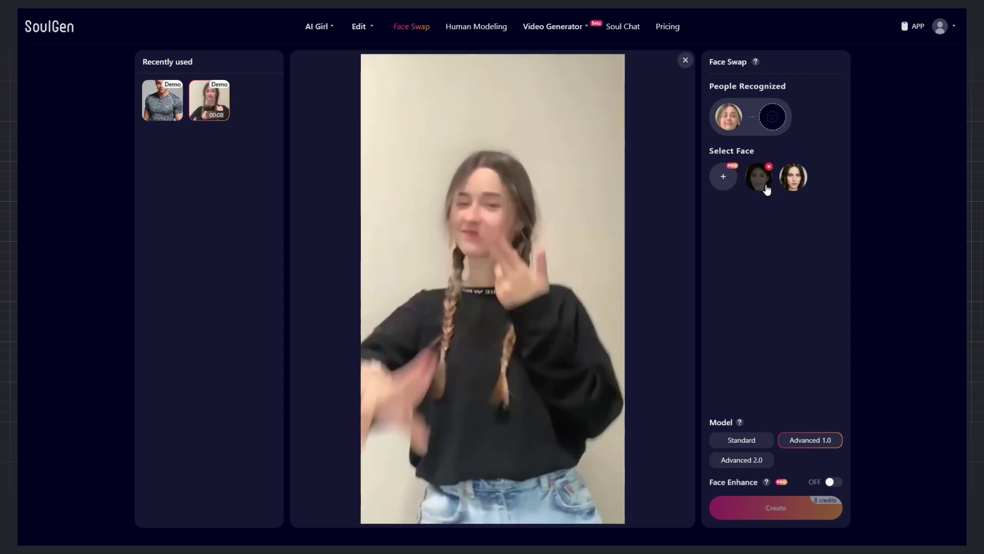
Swap the first reference face into the demo video using Advanced 2.0 with Face Enhance on
left_click(766, 188)
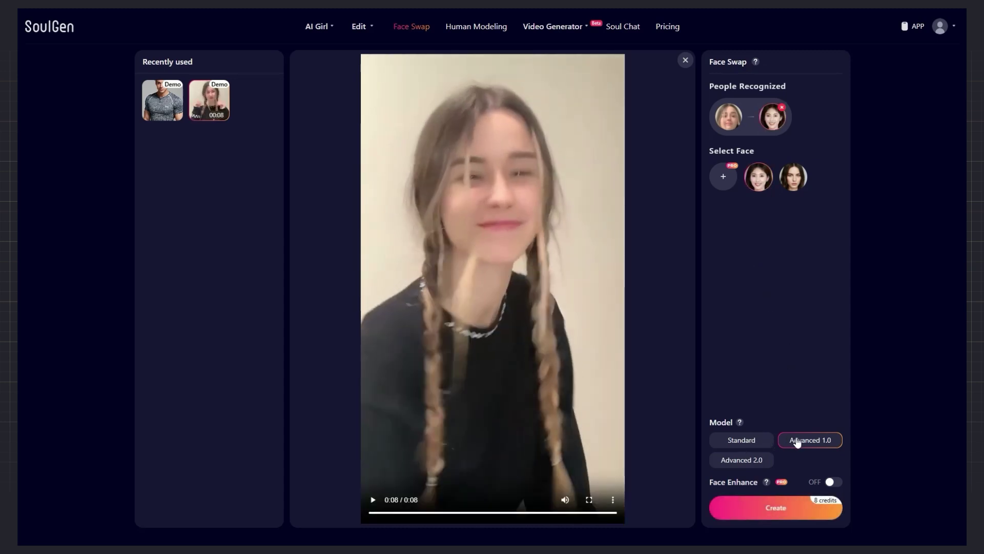
left_click(754, 461)
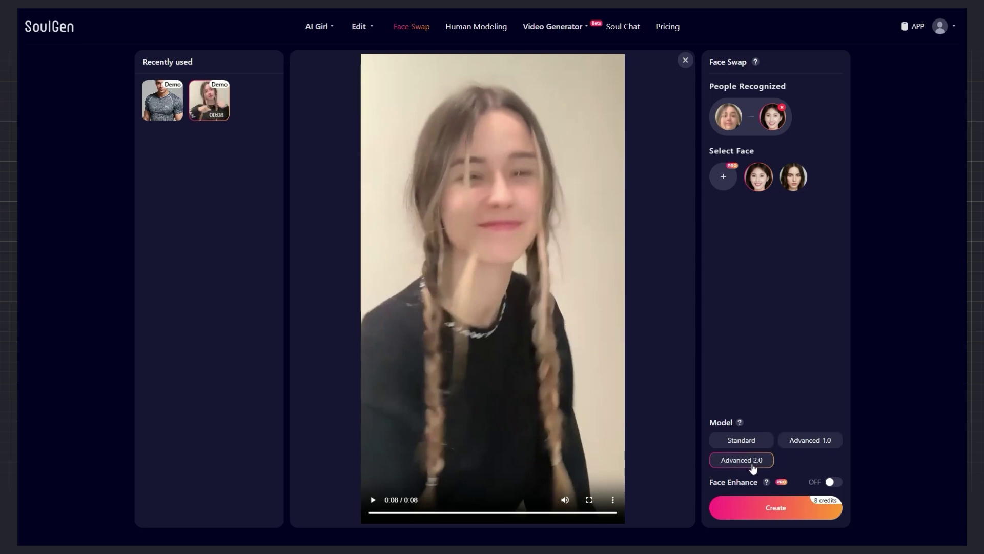
left_click(832, 482)
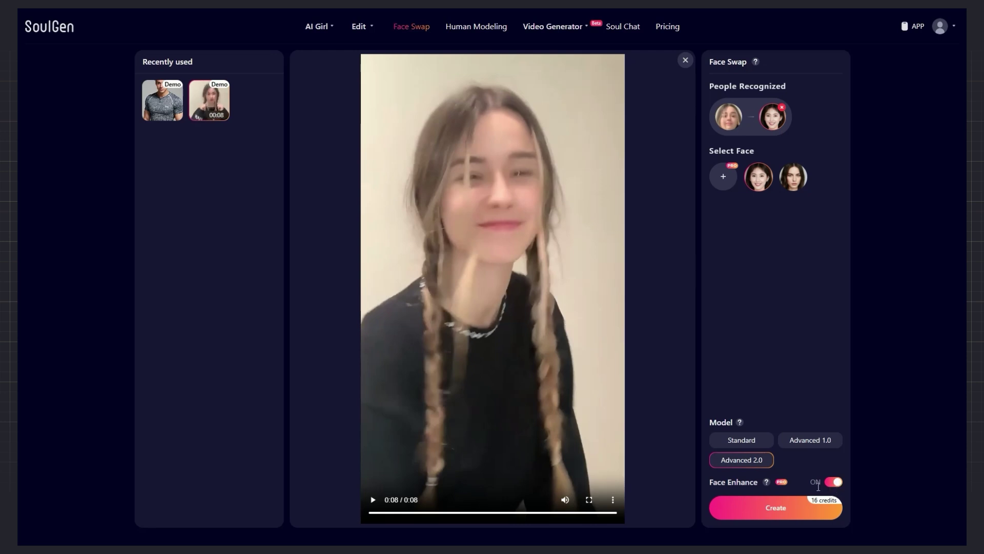
left_click(780, 508)
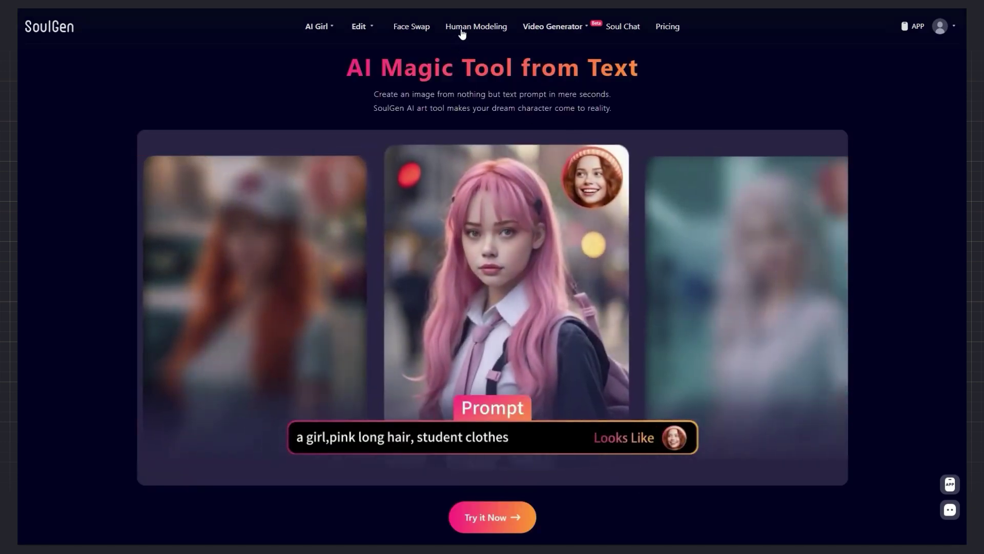
Generate four Holistic Model images of the uploaded reference woman walking in the park
left_click(462, 30)
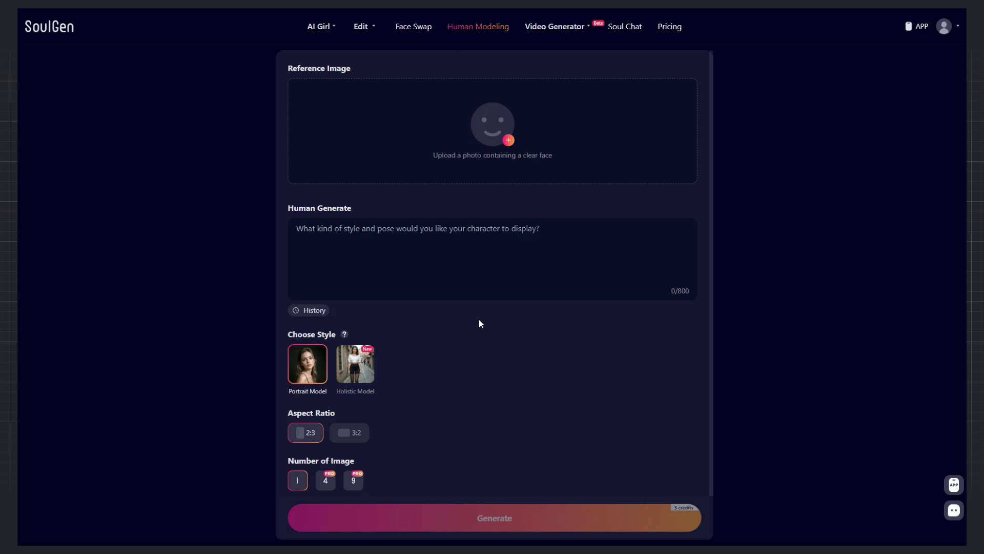
left_click(536, 131)
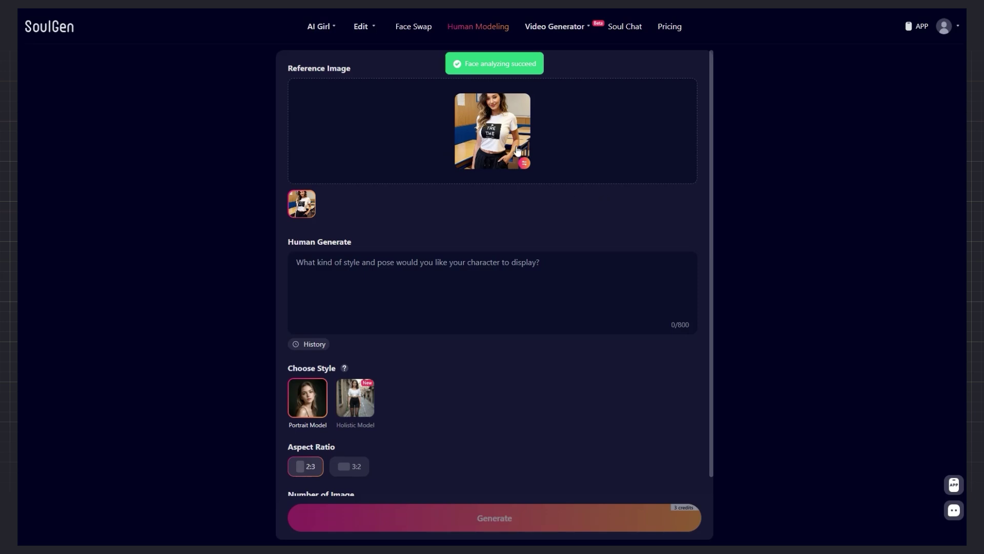
left_click(331, 261)
type("a woman walking in the park")
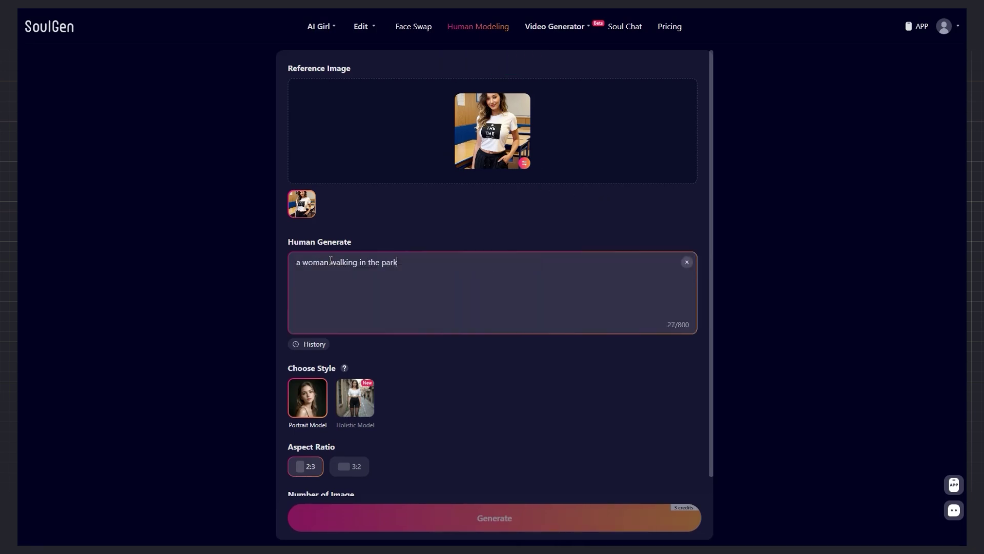
scroll(491, 382, "down", 2)
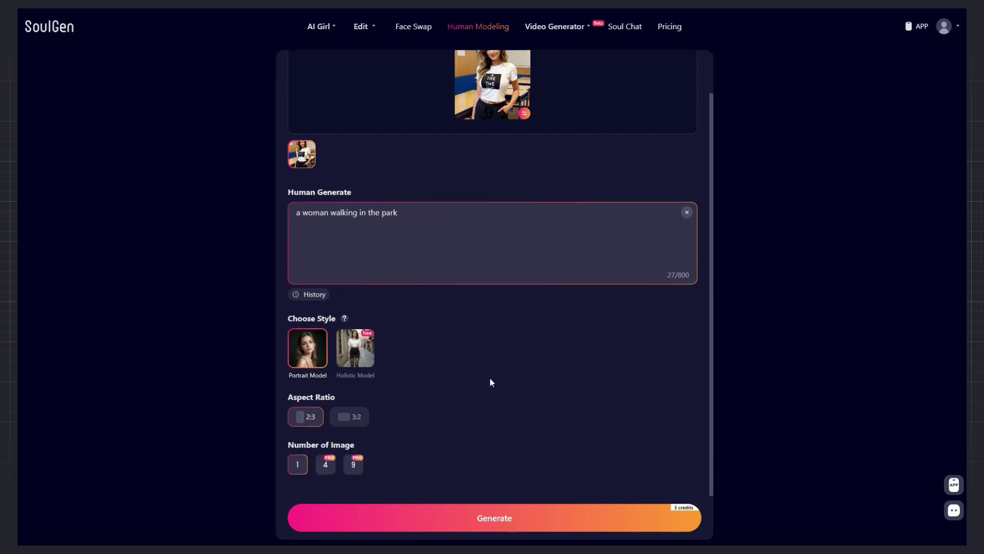
left_click(355, 326)
left_click(325, 443)
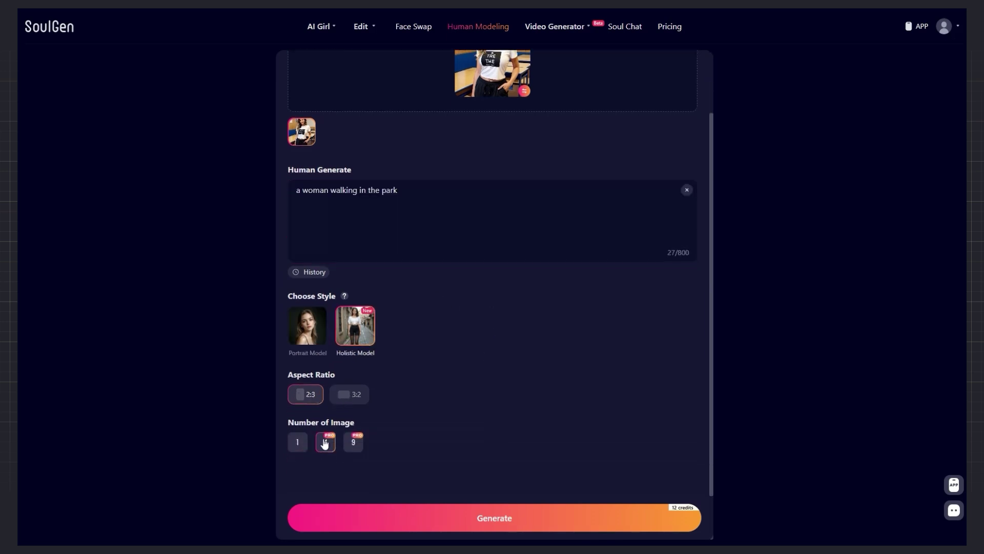
left_click(490, 516)
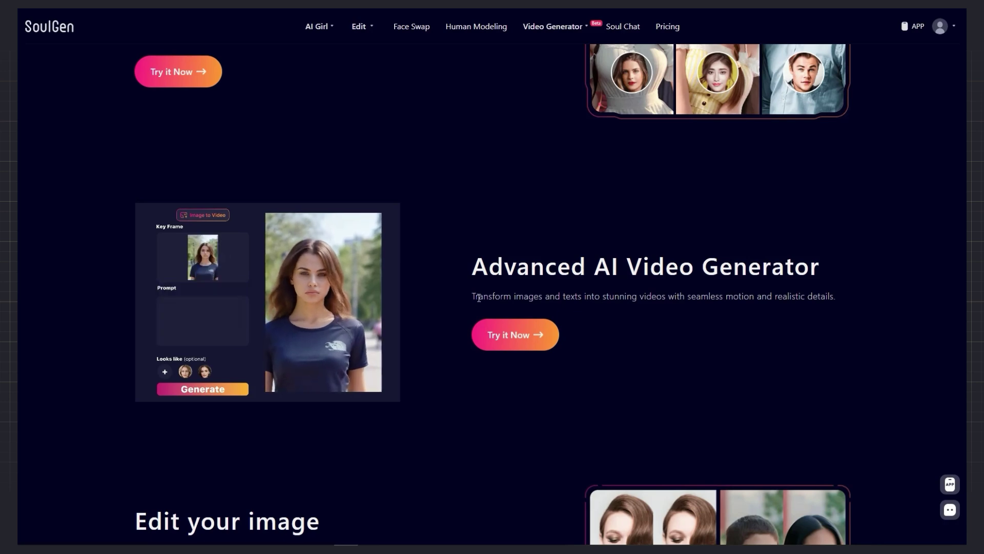
Animate the white-T-shirt classroom portrait into a video of the woman talking, looking straight ahead
left_click(474, 334)
left_click(515, 162)
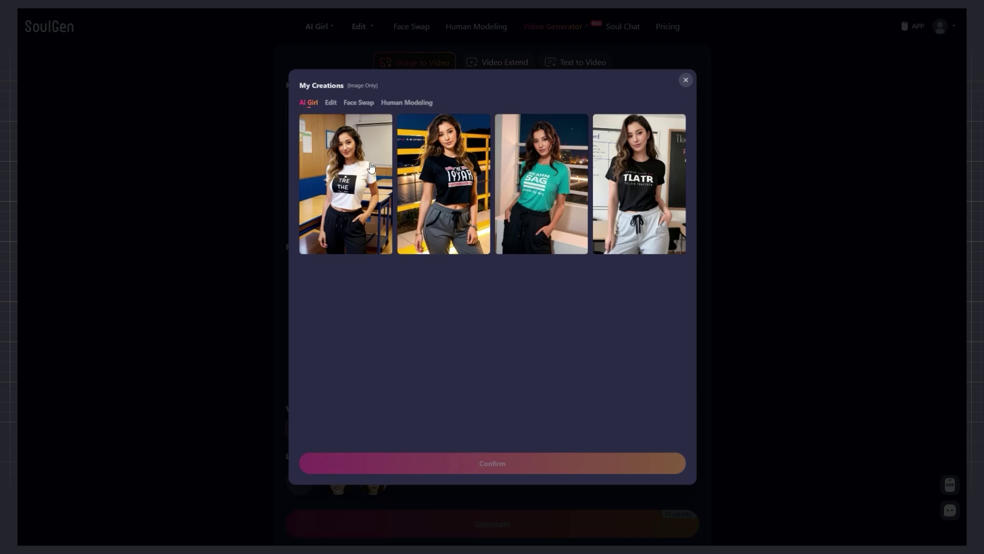
left_click(356, 167)
left_click(492, 464)
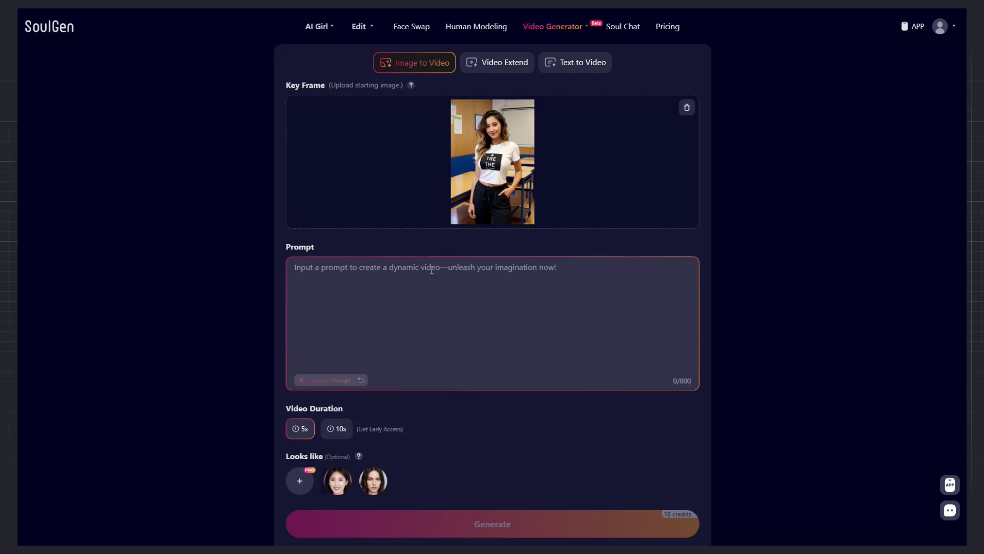
type("a woman talking and looking straight ahead")
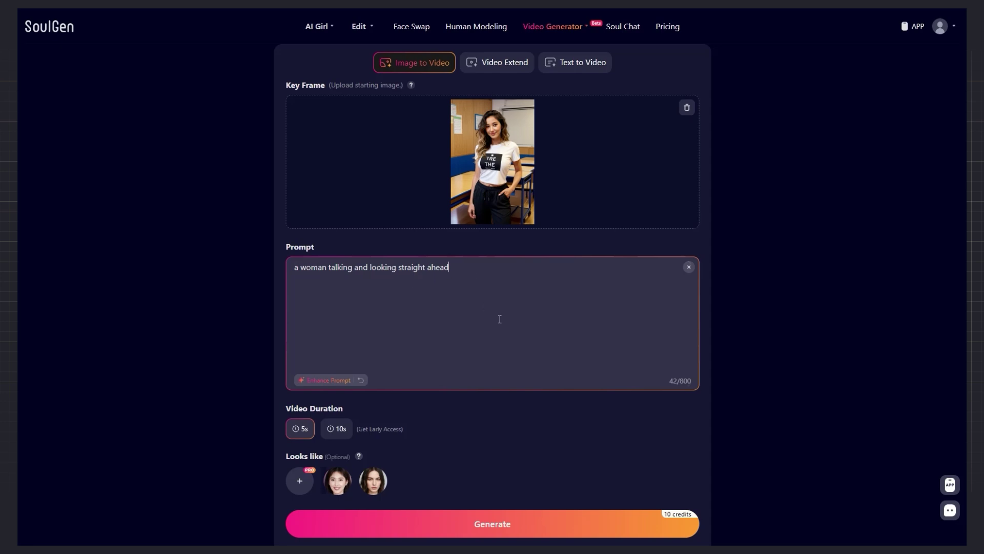
scroll(500, 319, "down", 2)
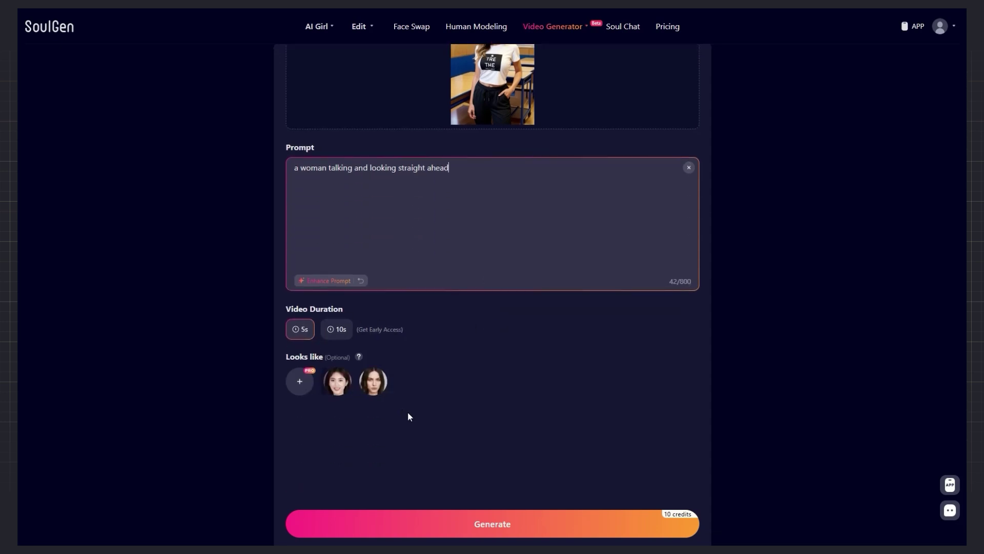
left_click(478, 508)
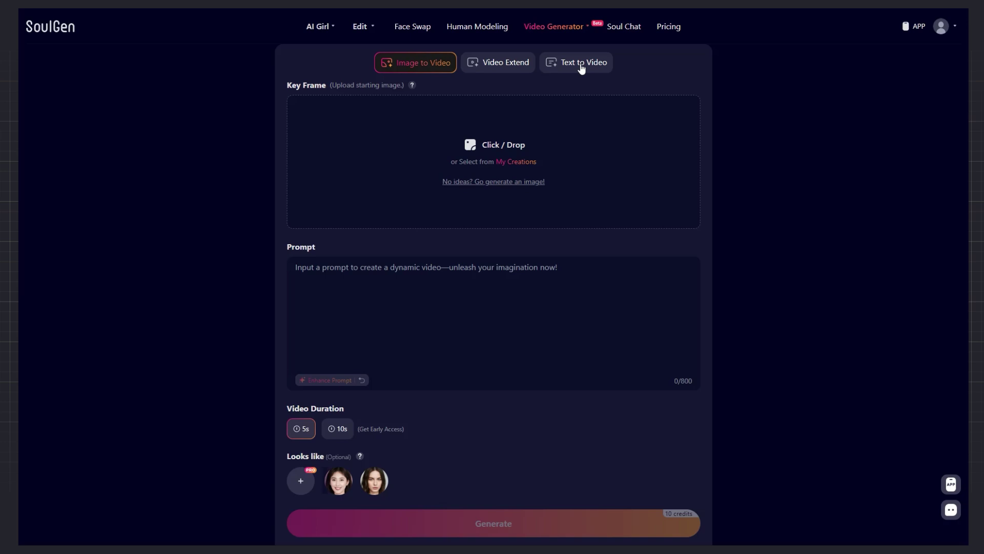
Switch to Text to Video, look over the Tag Mode options, then return to Text Mode
left_click(580, 66)
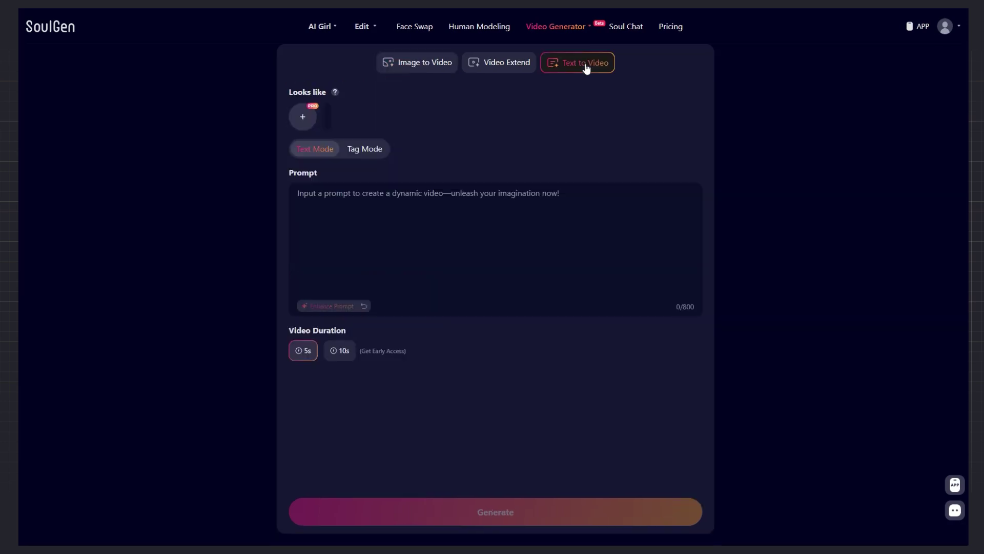
left_click(361, 154)
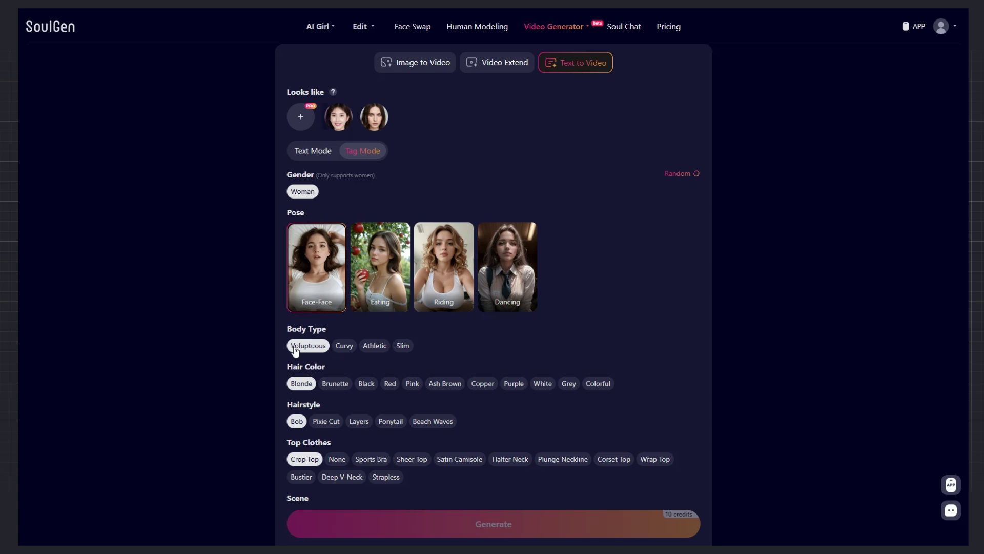
scroll(294, 350, "down", 1)
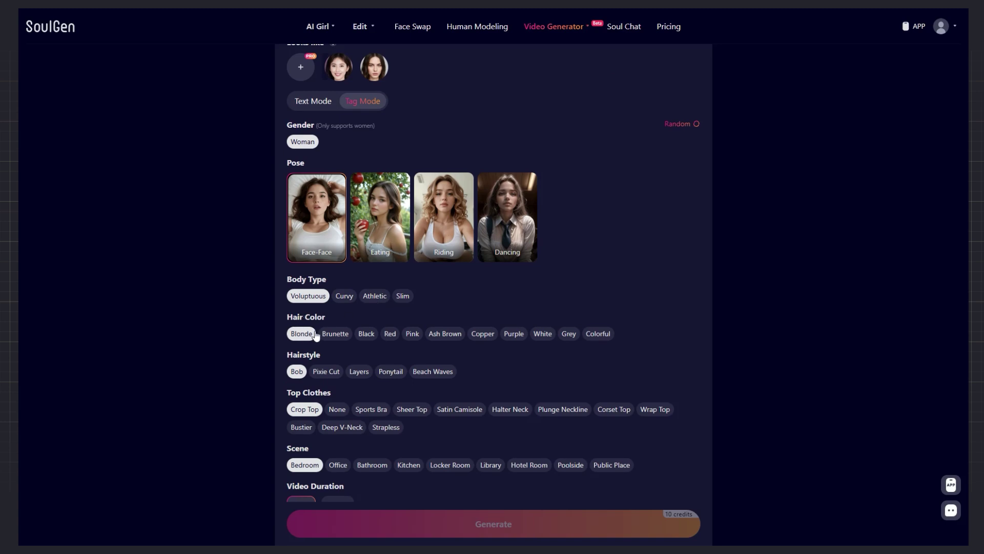
scroll(316, 336, "down", 1)
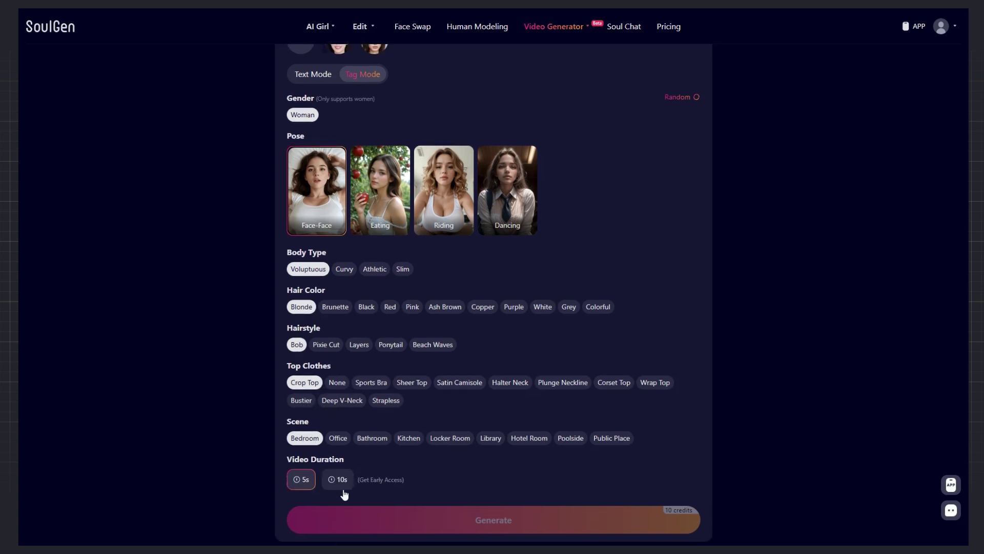
scroll(342, 170, "up", 2)
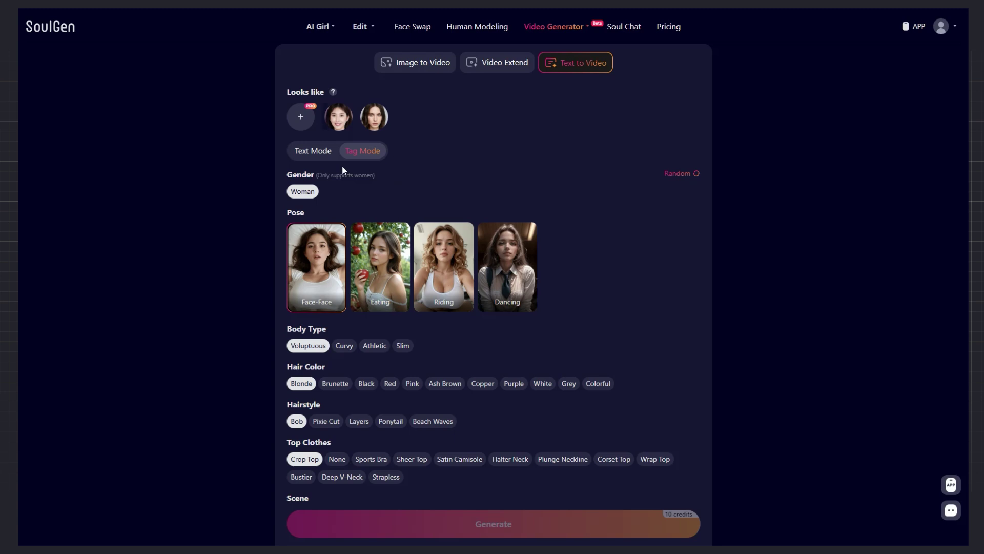
left_click(310, 151)
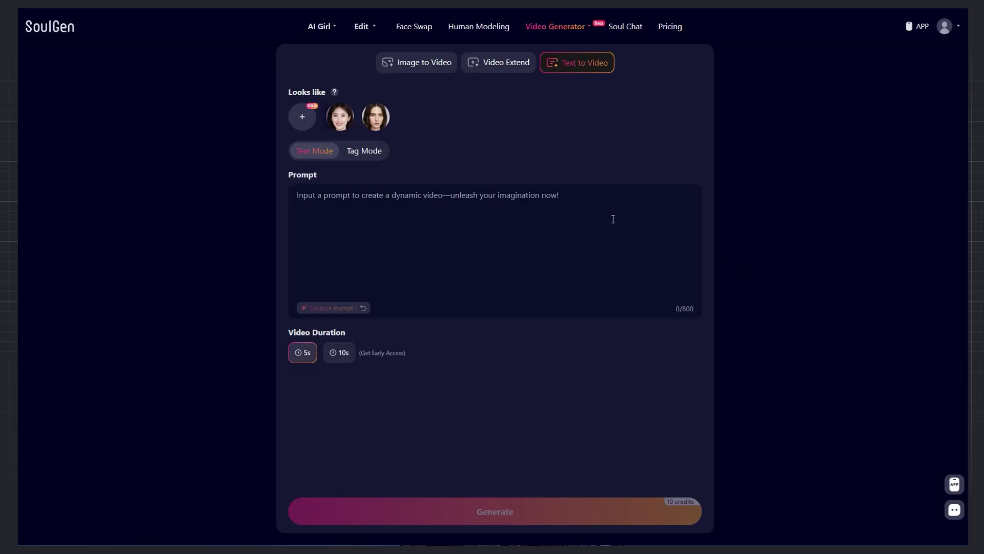
Prompt 'a smiling woman' and base her look on the first Looks like face
left_click(429, 203)
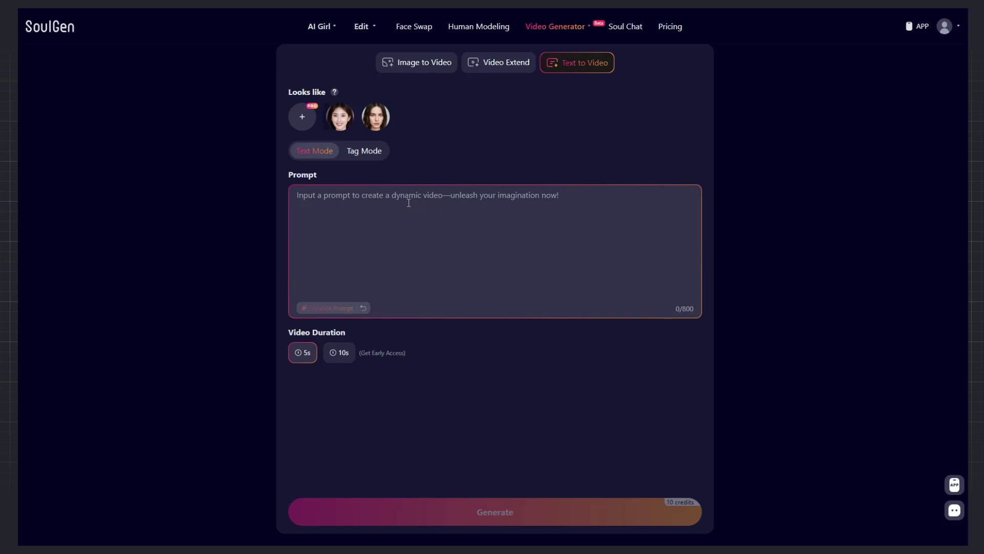
type("a smiling woman")
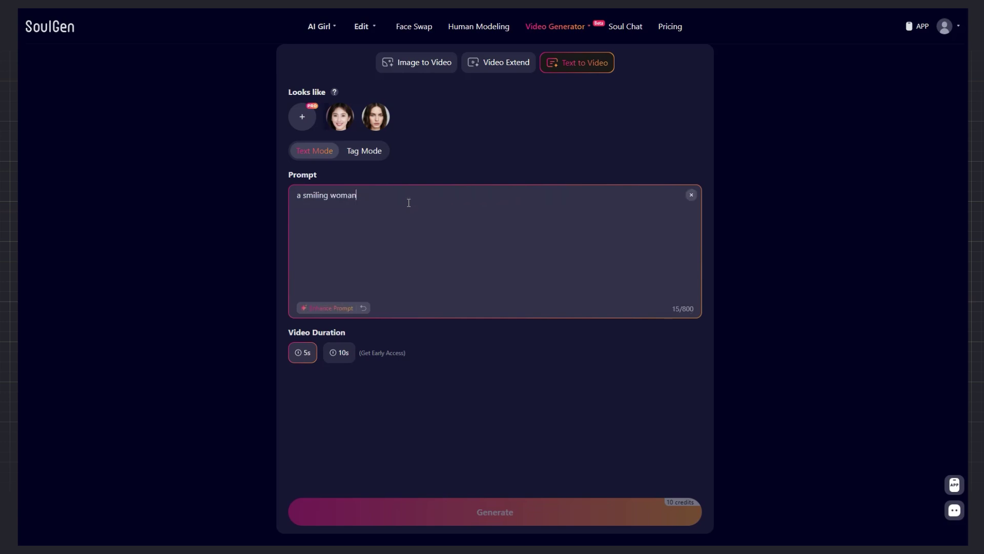
left_click(353, 122)
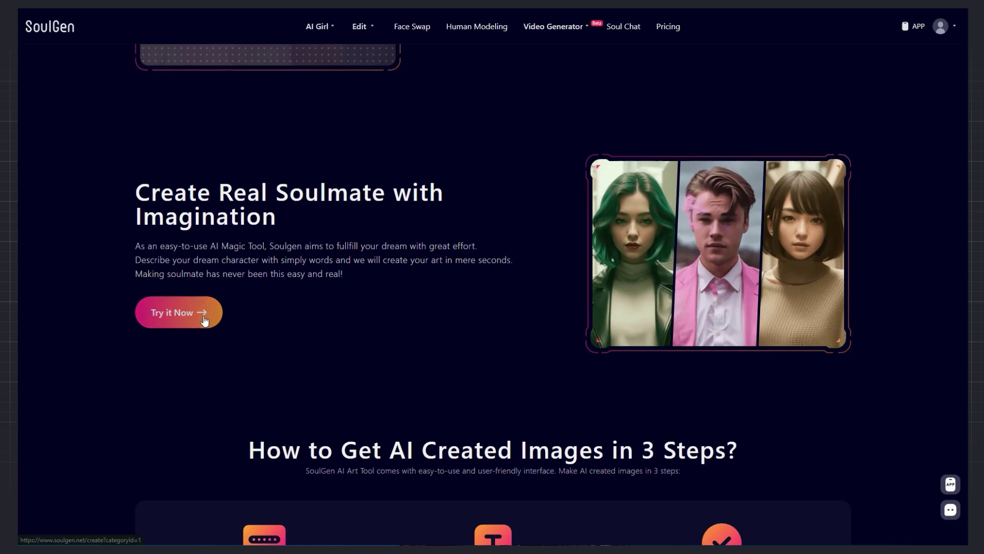
In AI Girl, switch to DreamTwin Girl and add a new face to the Looks like choices
left_click(205, 319)
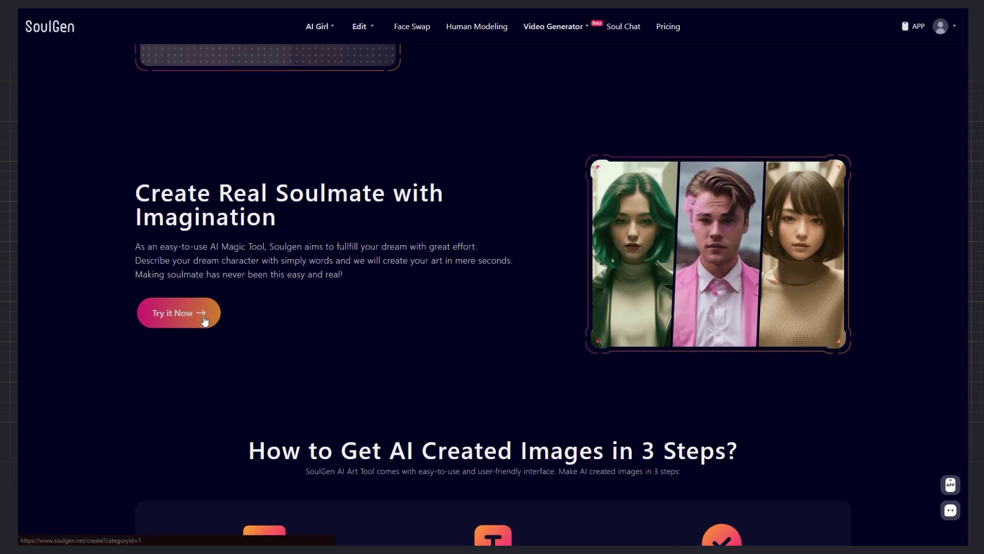
left_click(491, 74)
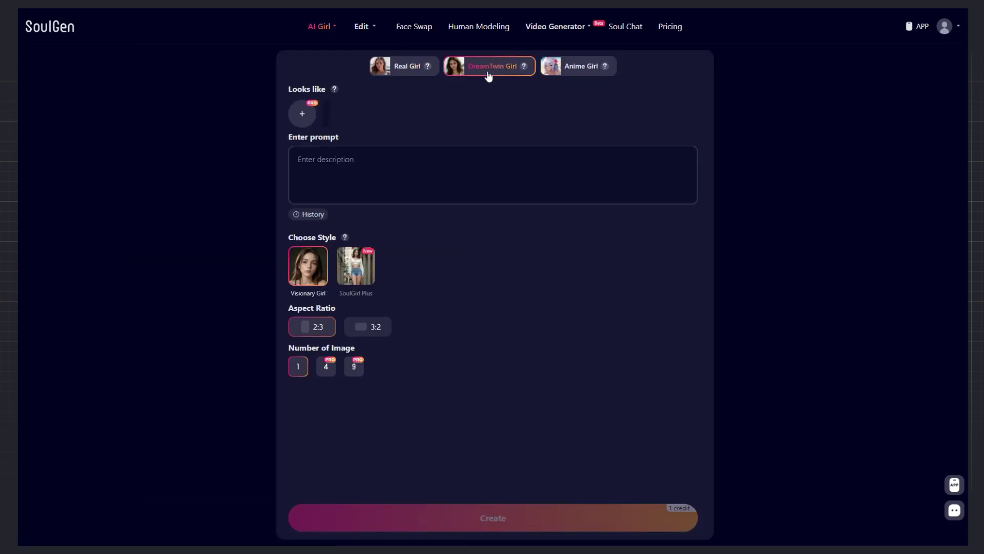
left_click(309, 120)
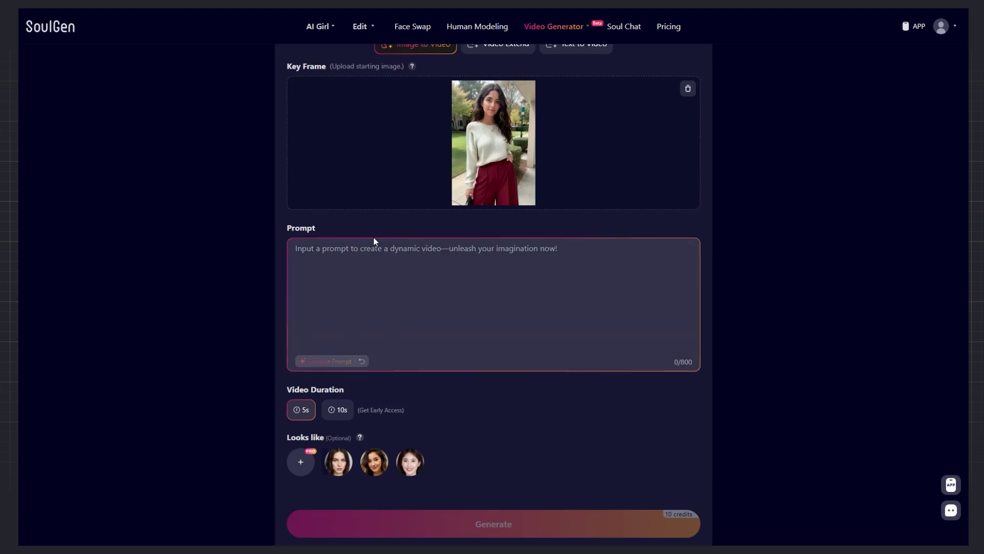
Generate and play a 5-second 'a woman talking' video, then begin the 'sad woman crying' prompt
type("a woman talking")
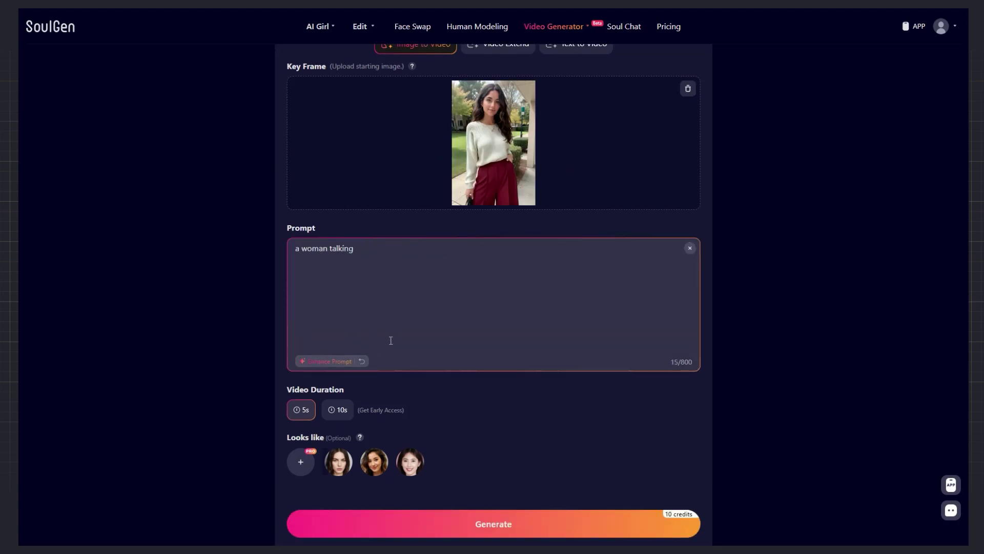
scroll(391, 340, "down", 1)
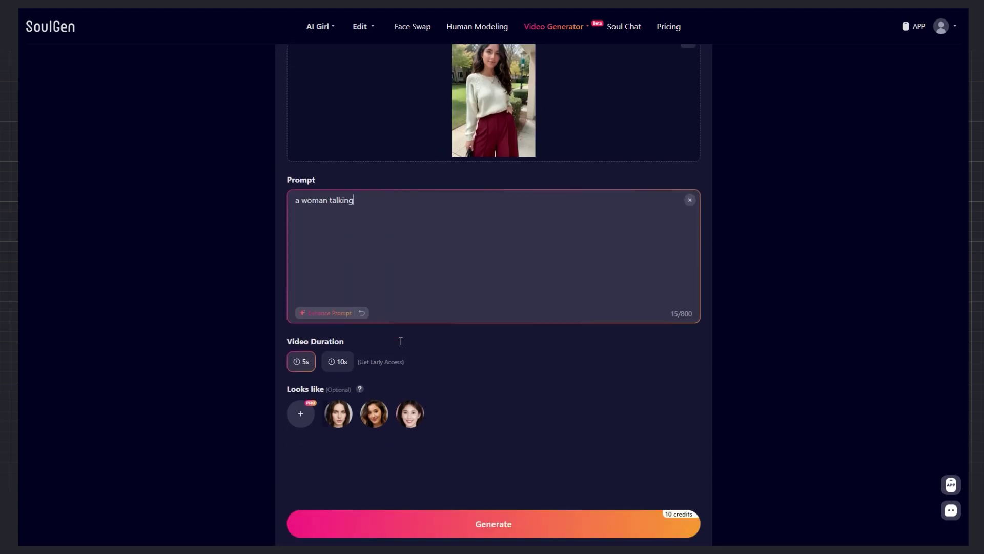
left_click(487, 517)
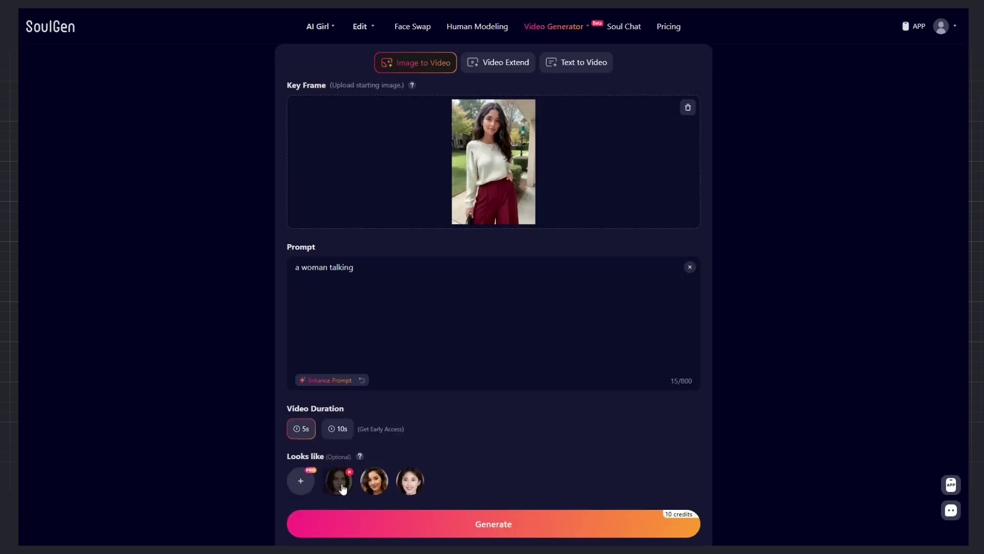
left_click(494, 524)
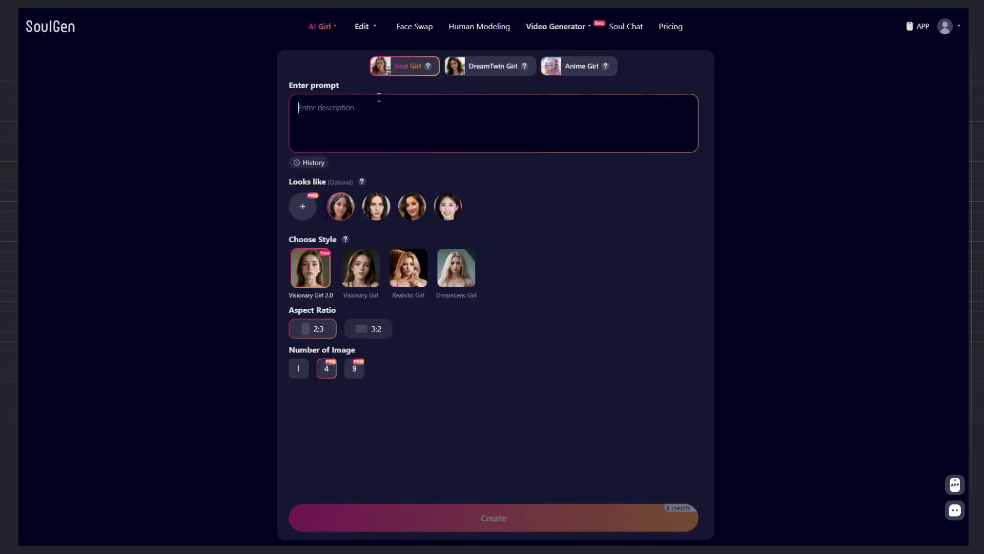
type("sad woman crying")
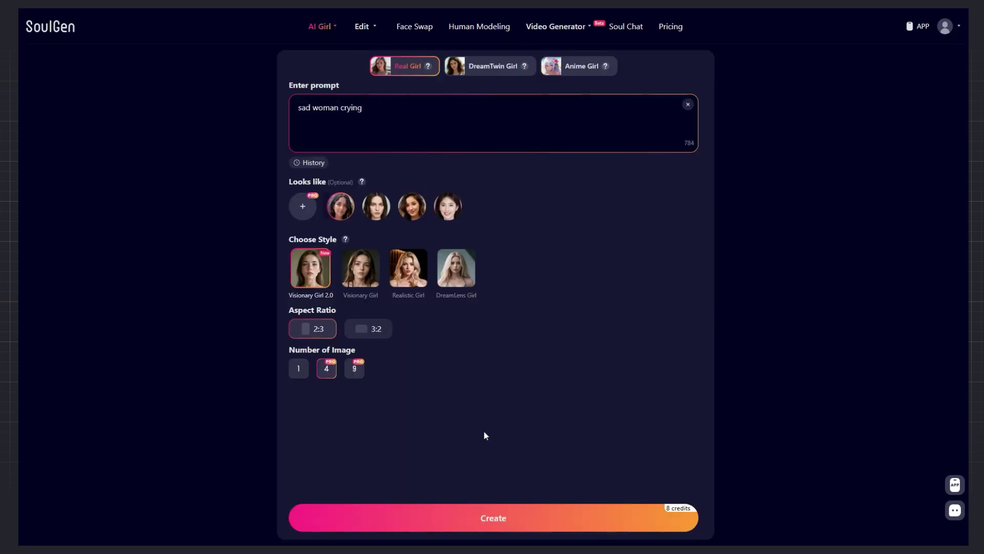